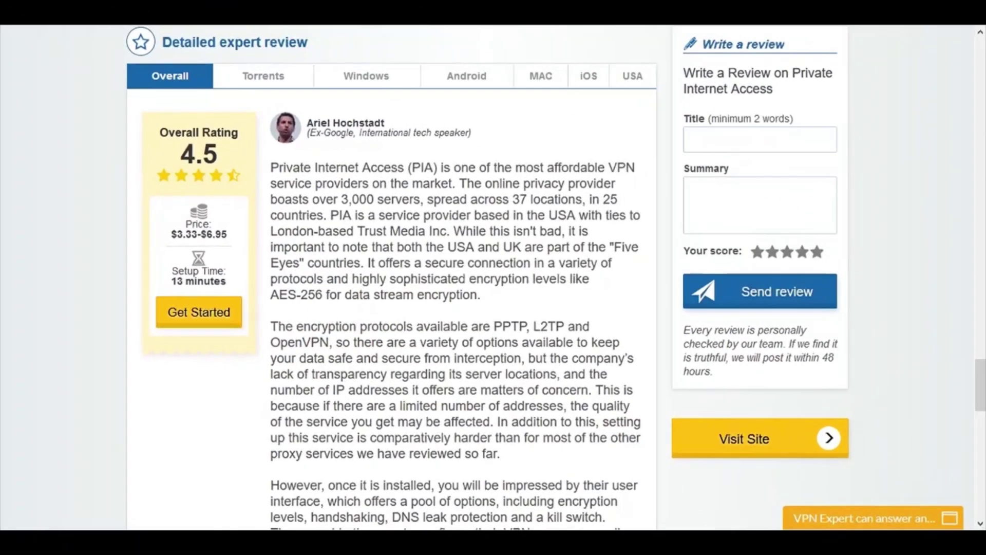
# Scroll down through the vpnMentor review of Private Internet Access.
pyautogui.scroll(-7, 456, 278)
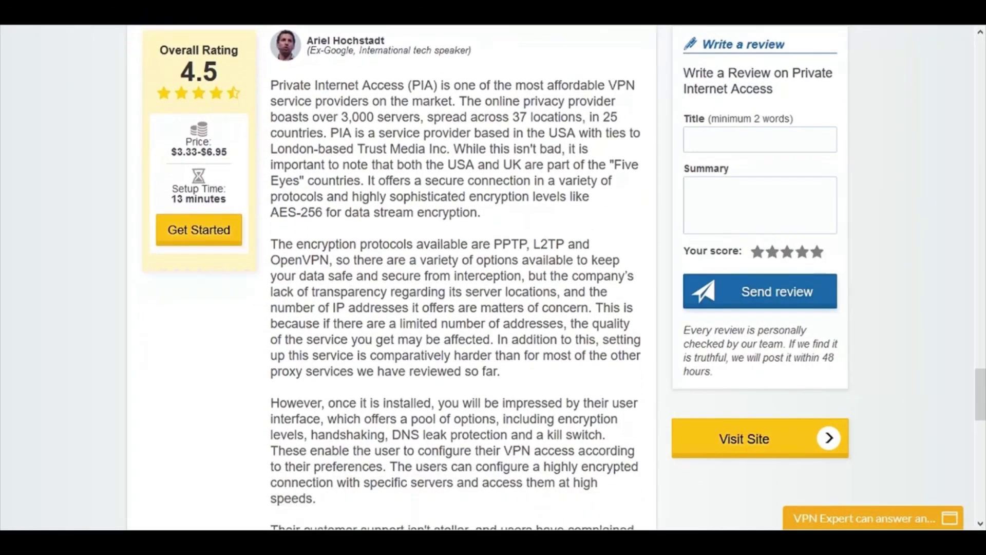
pyautogui.scroll(-2, 392, 278)
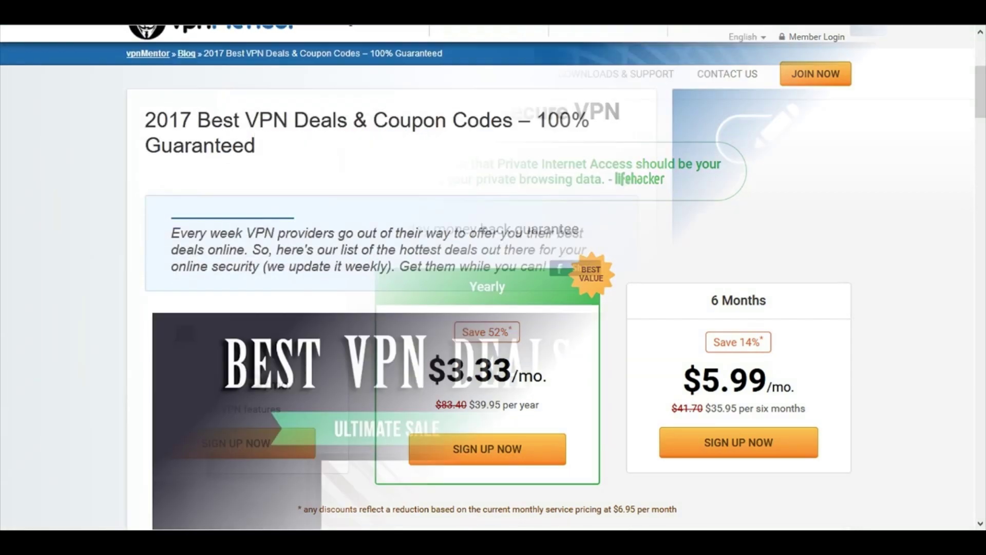
pyautogui.scroll(-8, 390, 277)
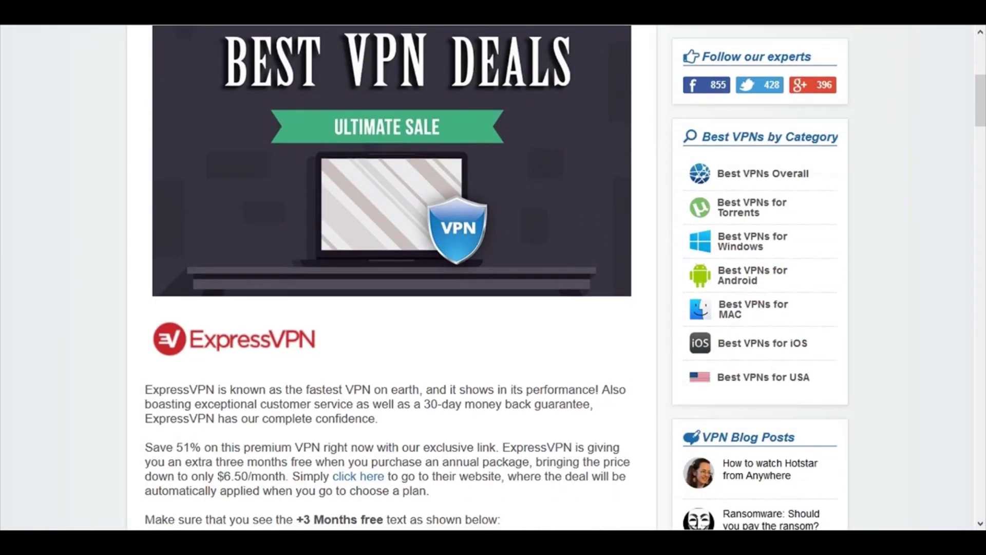
pyautogui.scroll(-10, 391, 277)
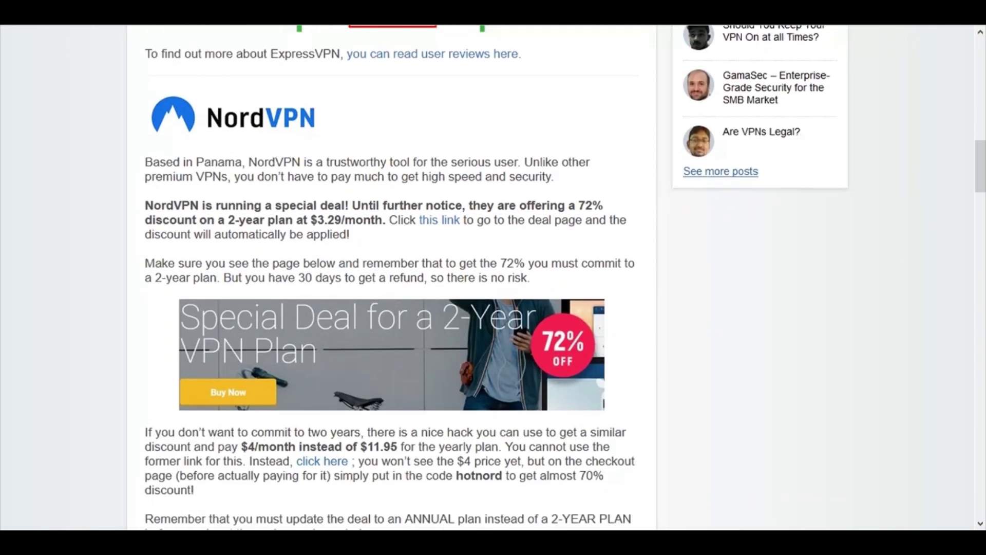
pyautogui.scroll(-10, 390, 278)
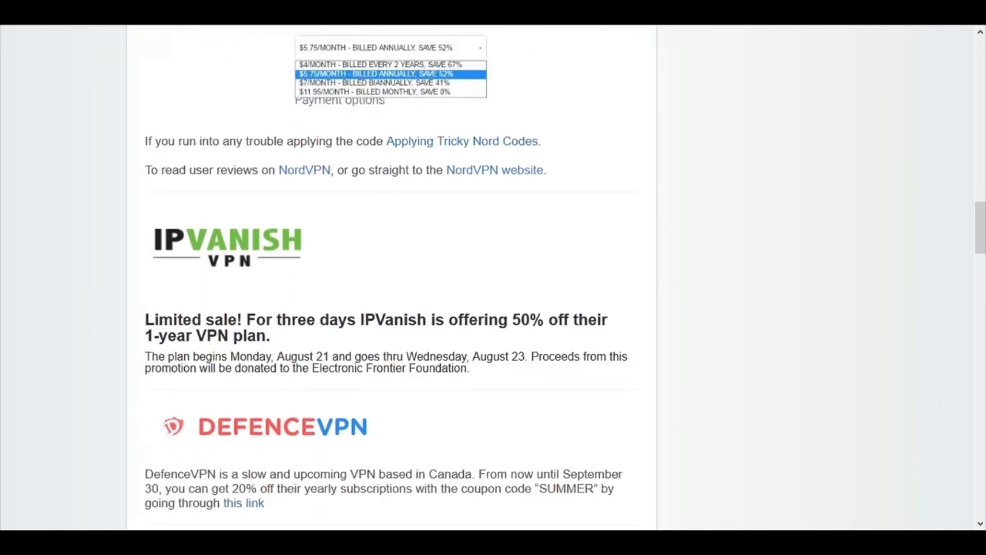
pyautogui.scroll(-10, 390, 277)
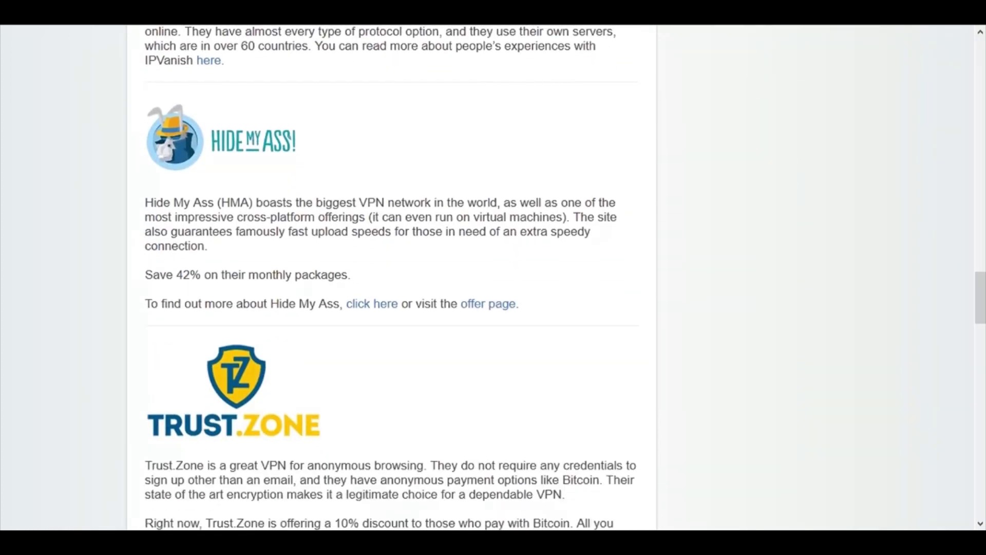
pyautogui.scroll(-10, 391, 277)
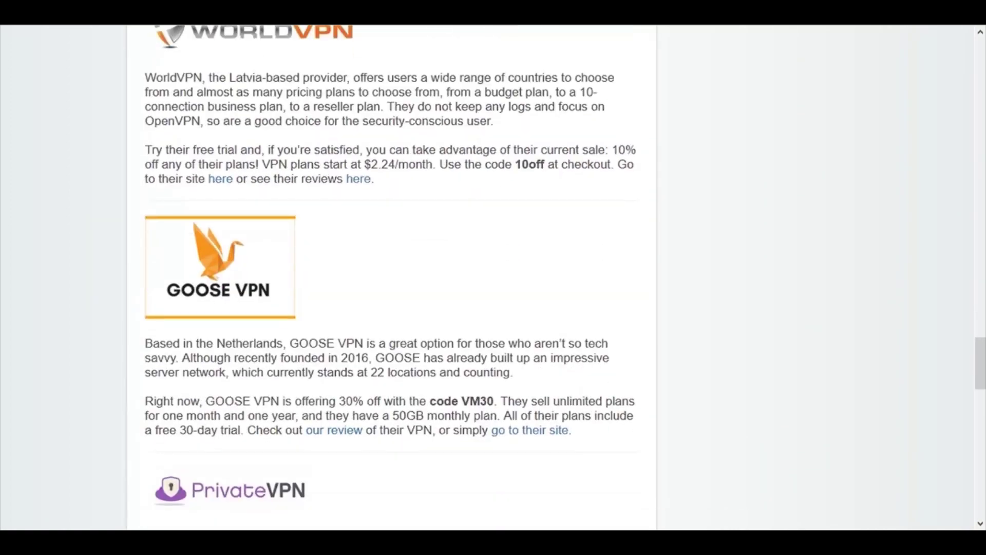
pyautogui.scroll(-5, 390, 277)
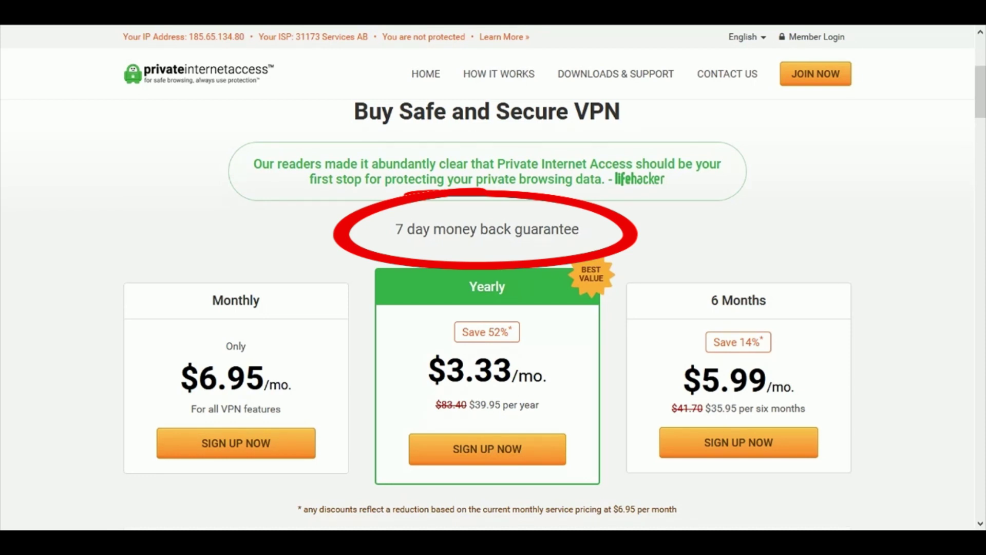
# Start signing up for the $6.95 monthly plan with PayPal as the payment method.
pyautogui.click(229, 442)
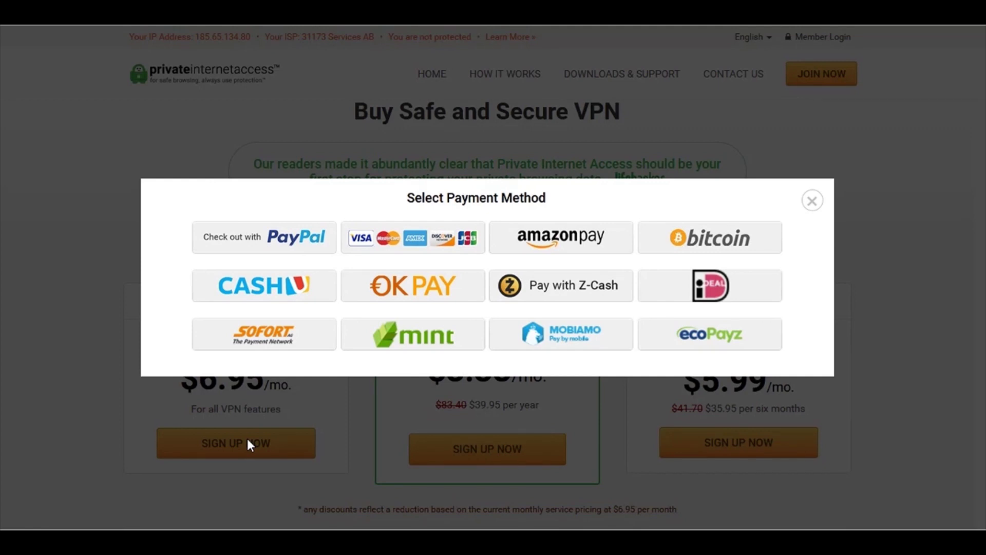
pyautogui.click(257, 244)
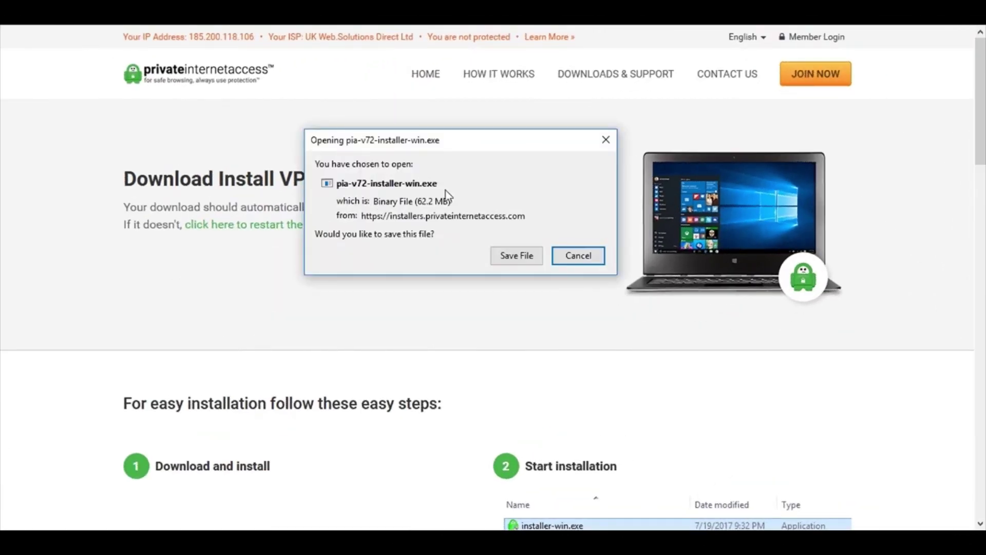
# Save the pia-v72-installer-win.exe Windows installer file.
pyautogui.click(516, 254)
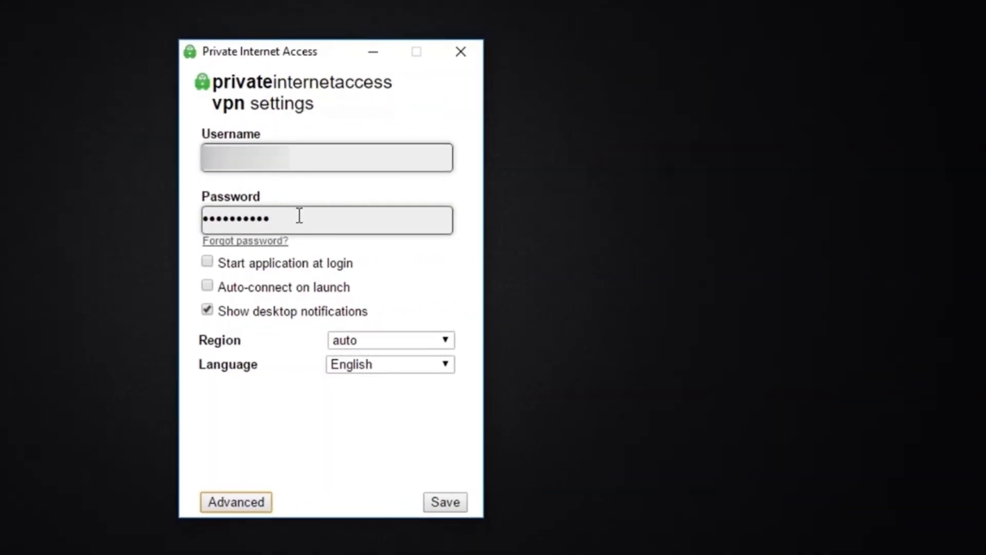
pyautogui.click(299, 215)
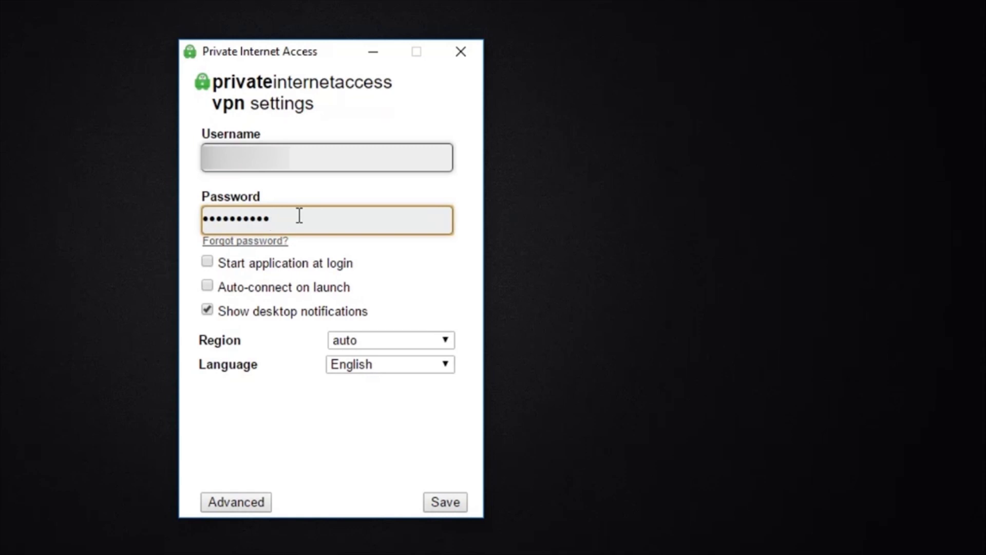
pyautogui.press('Tab')
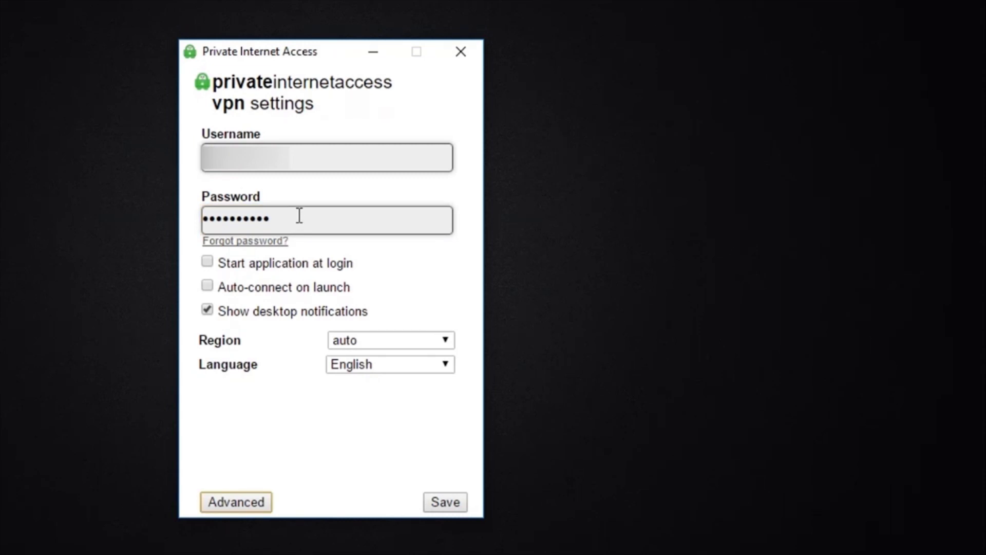
pyautogui.click(300, 216)
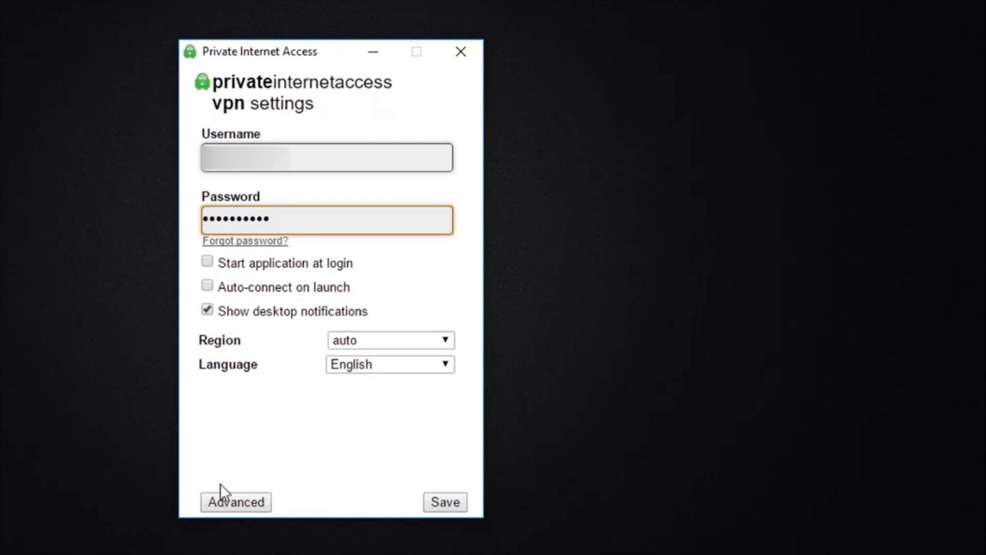
# Show the advanced settings, keeping connection type udp, remote port auto and local port empty.
pyautogui.click(233, 499)
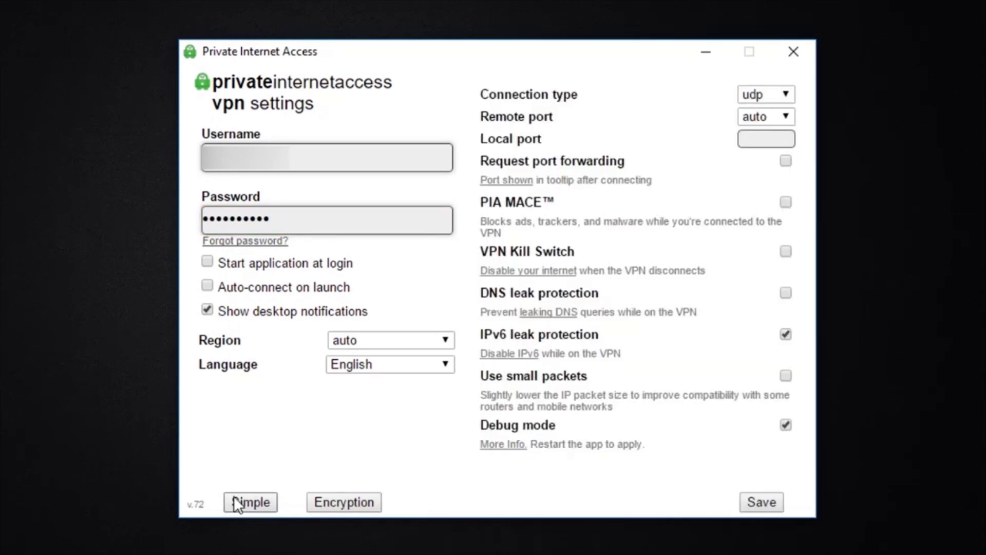
pyautogui.click(784, 93)
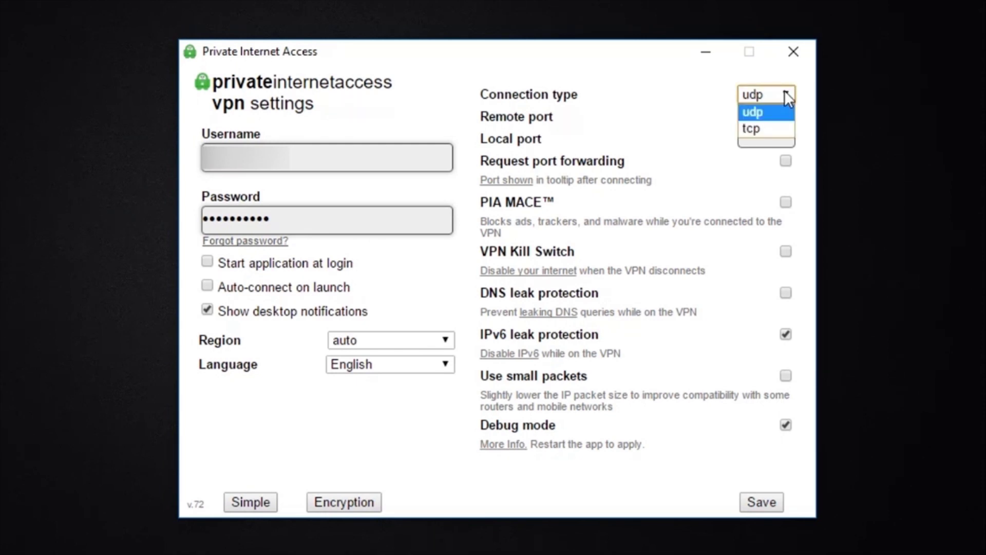
pyautogui.click(784, 91)
pyautogui.click(791, 116)
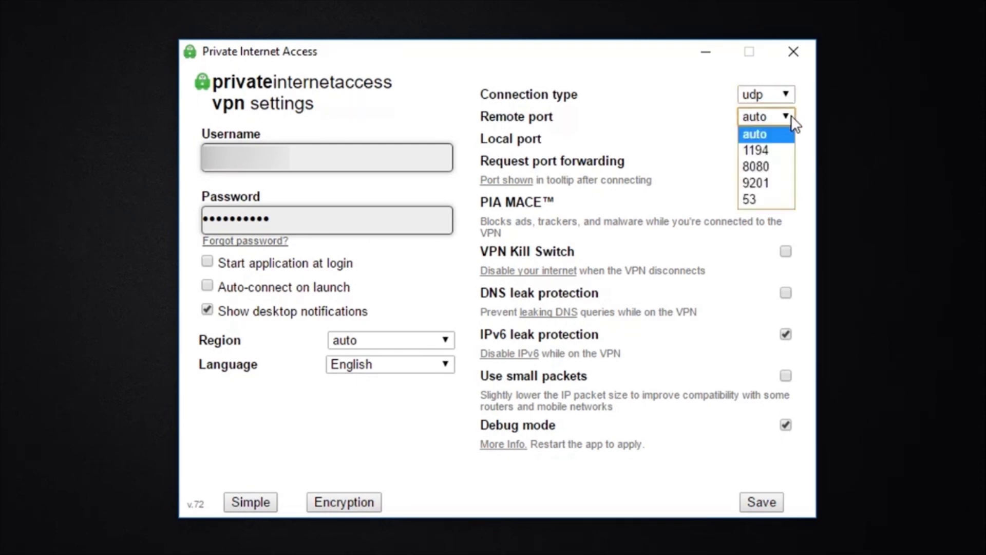
pyautogui.click(763, 132)
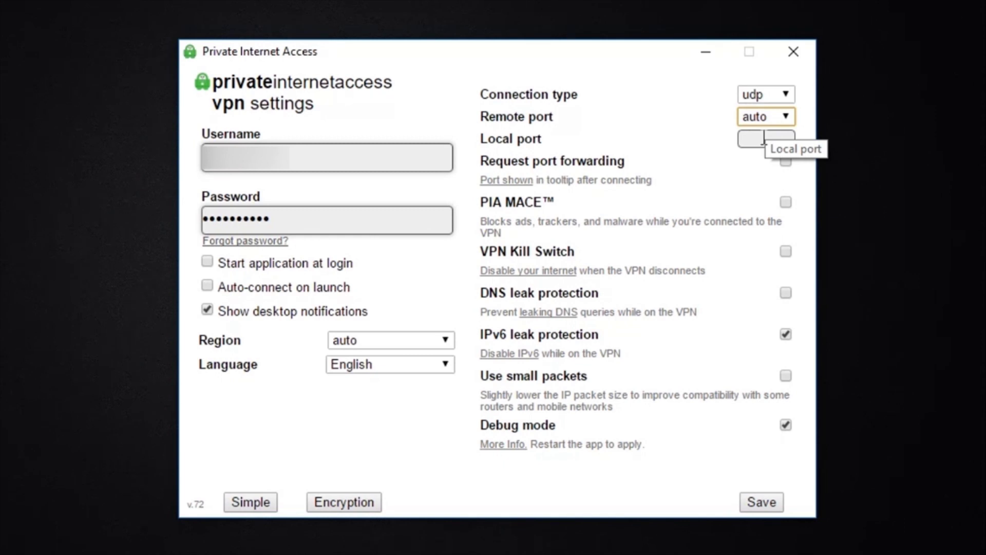
pyautogui.click(764, 140)
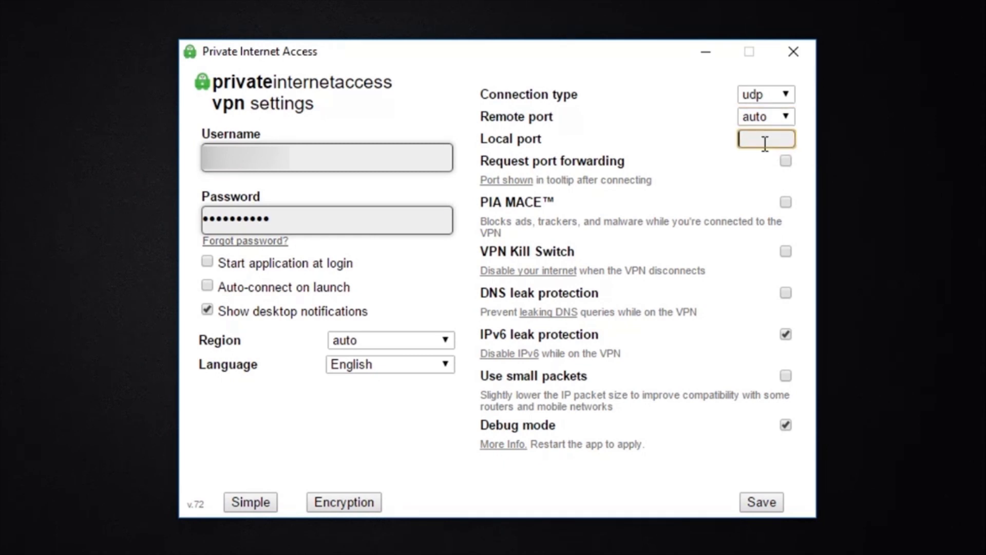
pyautogui.click(498, 183)
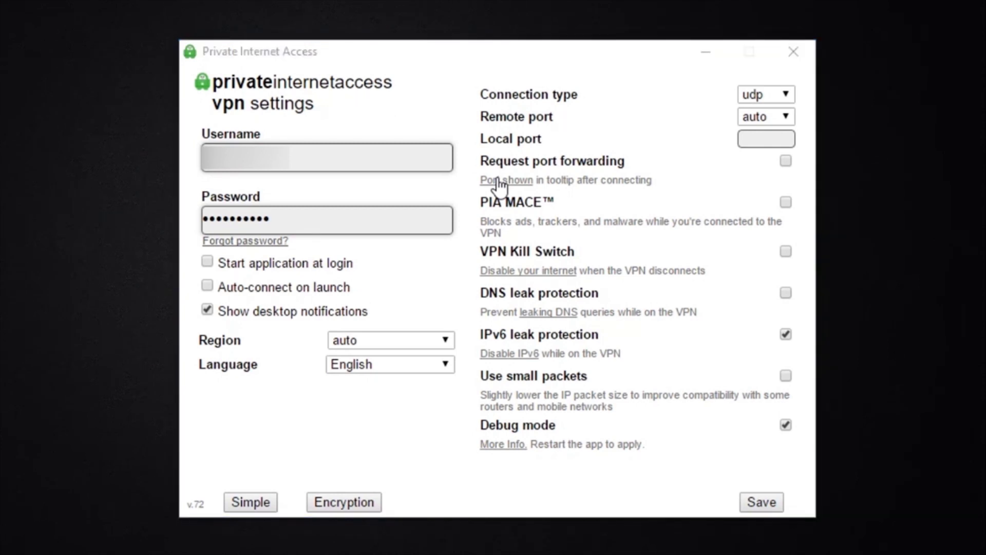
pyautogui.click(749, 188)
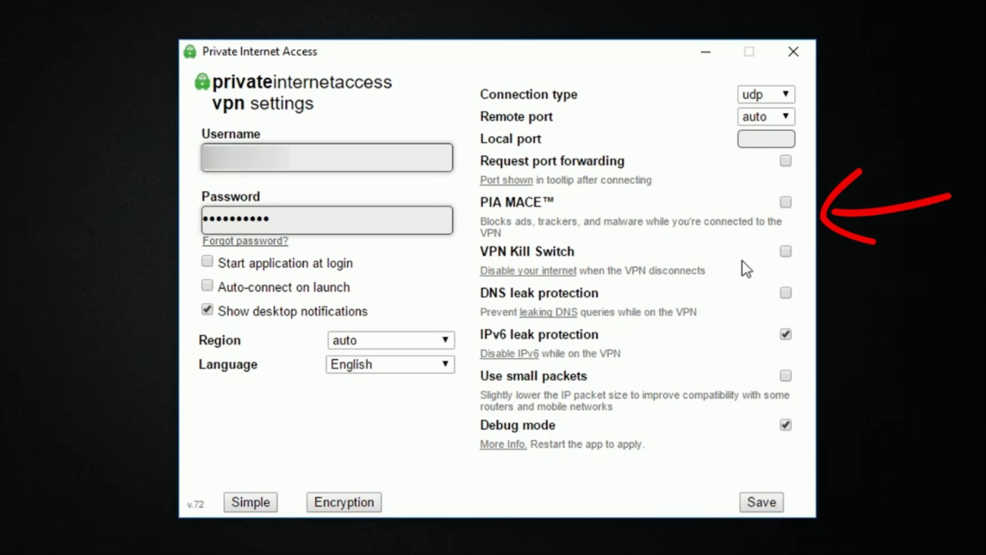
# Enable the VPN Kill Switch, but cancel the DNS leak protection warning to keep it off.
pyautogui.click(786, 252)
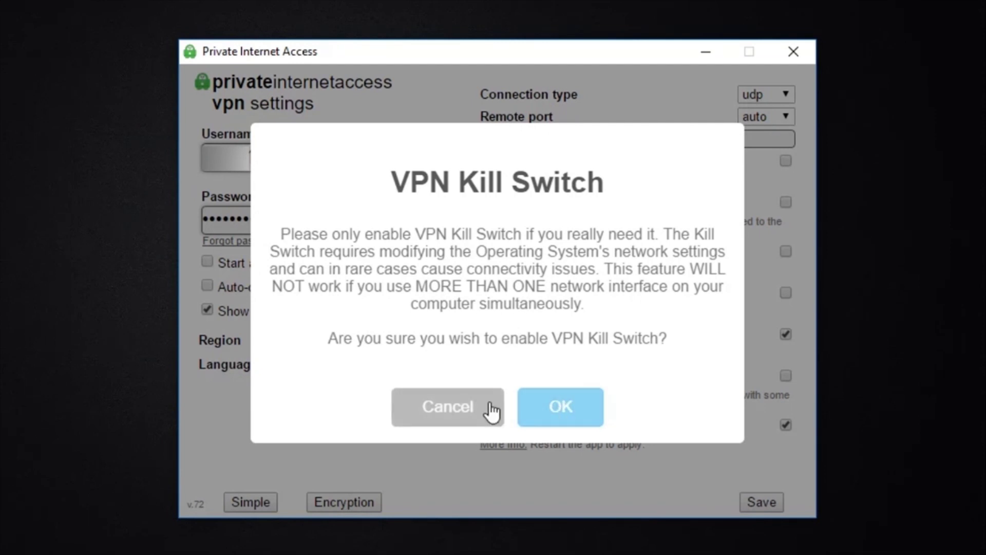
pyautogui.click(566, 408)
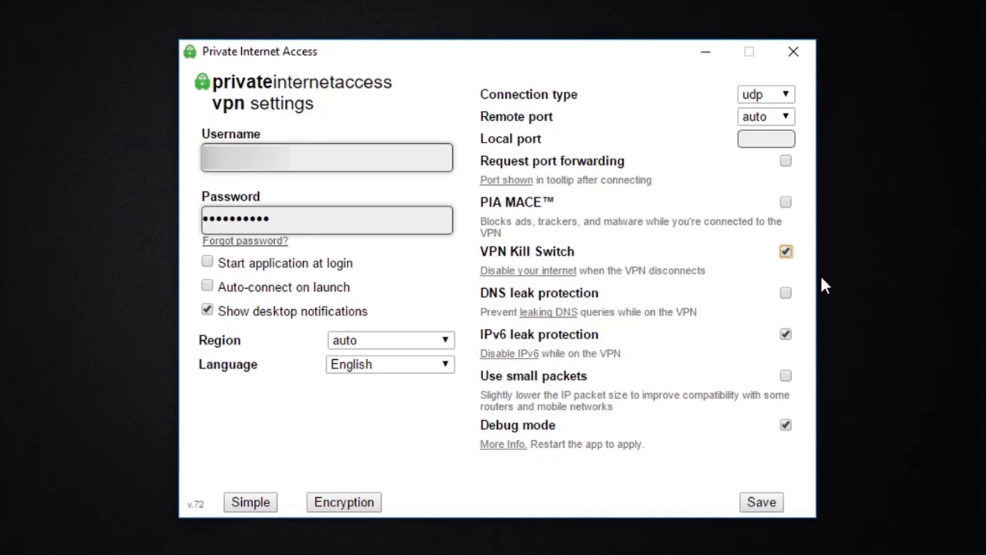
pyautogui.click(782, 291)
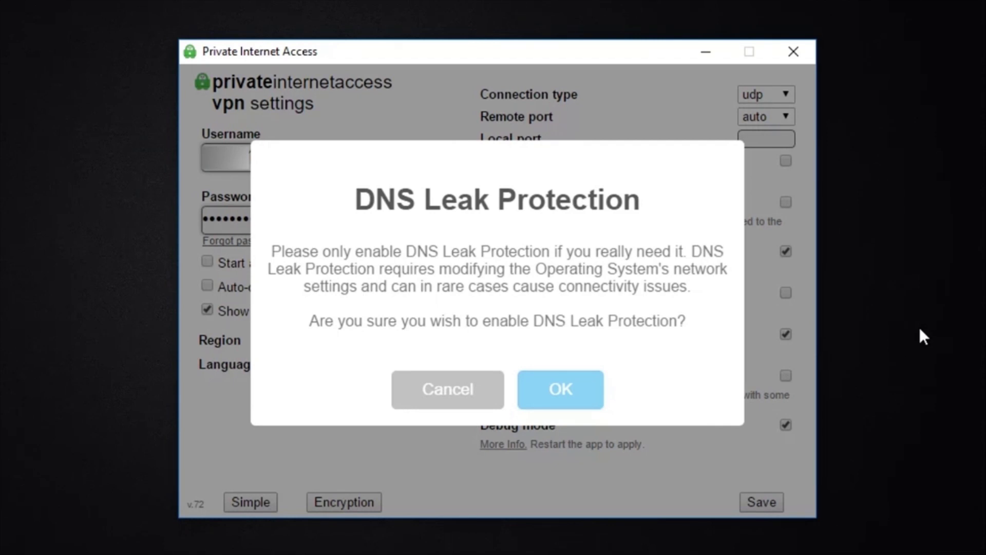
pyautogui.click(557, 390)
pyautogui.click(421, 400)
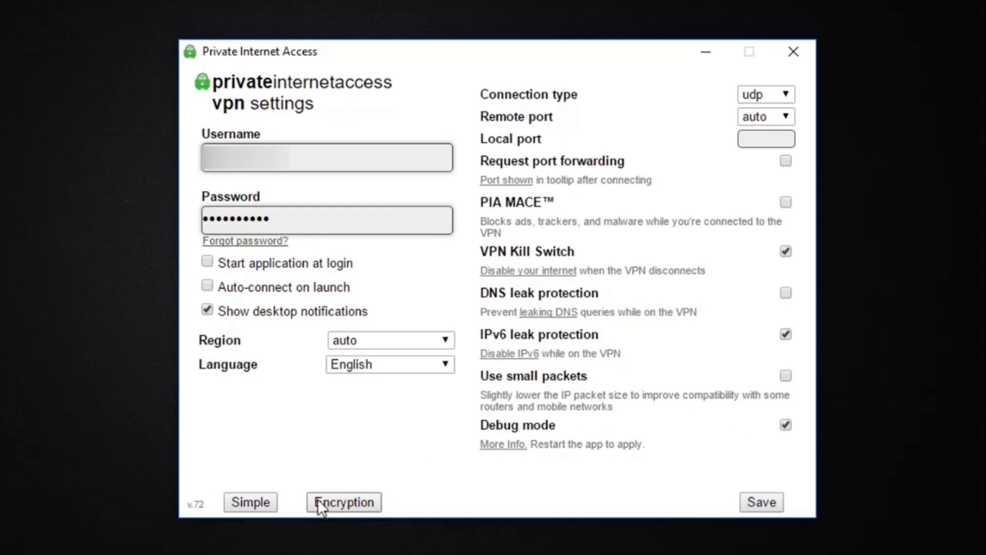
pyautogui.click(347, 498)
# Set data encryption to AES-256, then browse the Region list while leaving it on auto.
pyautogui.click(747, 94)
pyautogui.click(740, 117)
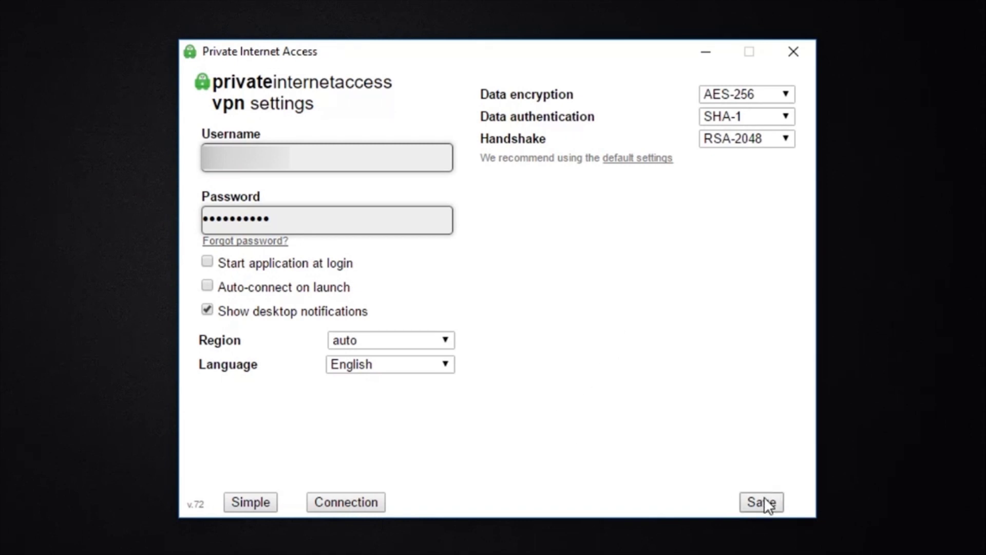
pyautogui.click(329, 503)
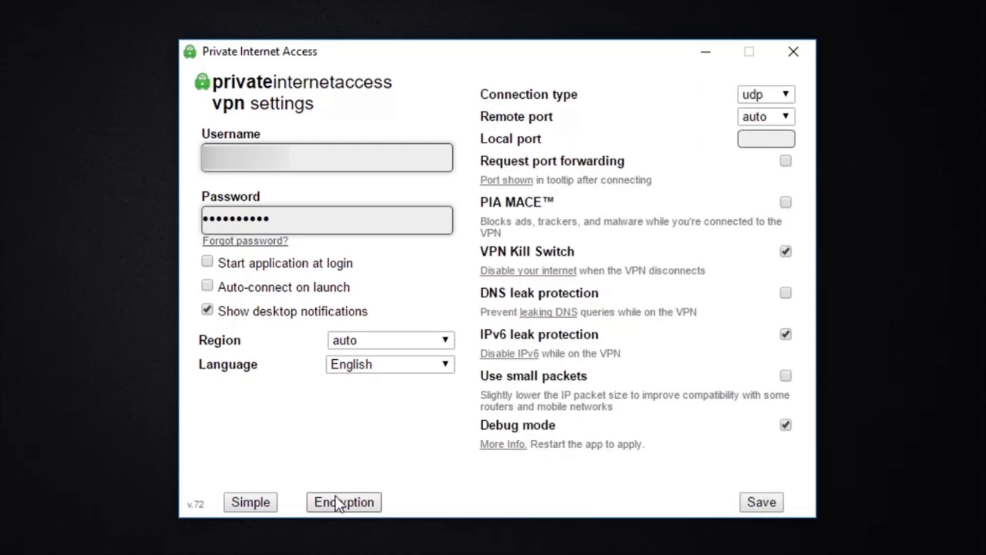
pyautogui.click(390, 339)
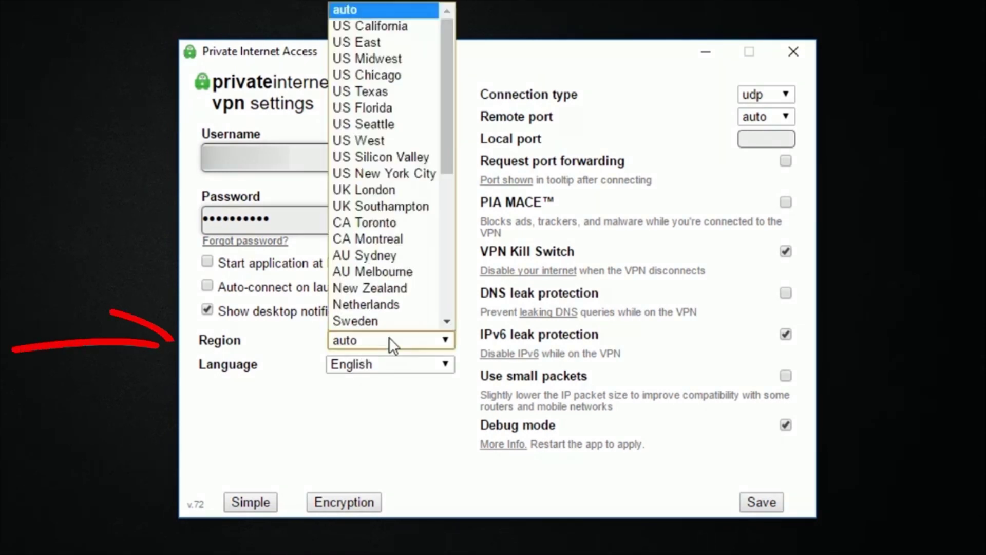
pyautogui.moveTo(451, 121); pyautogui.dragTo(495, 23)
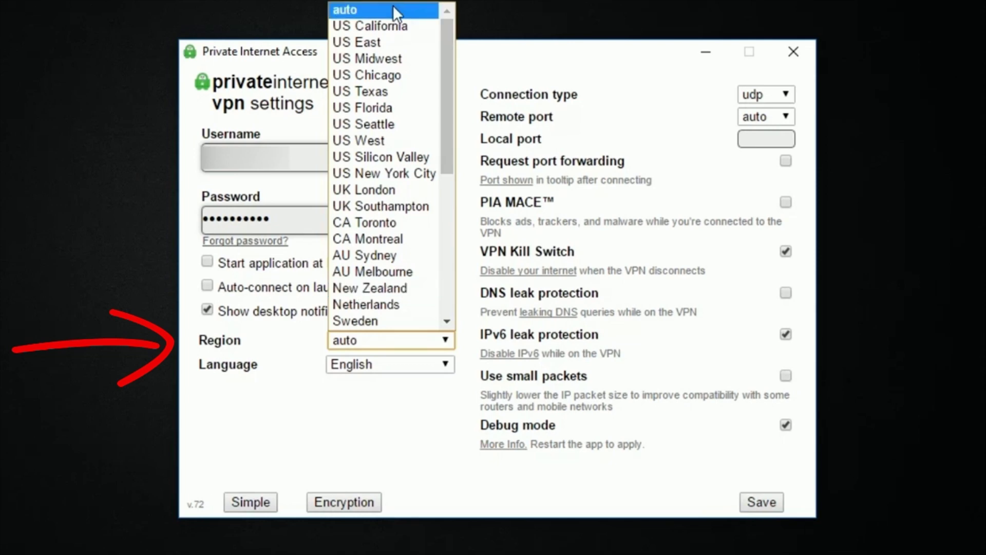
pyautogui.click(349, 8)
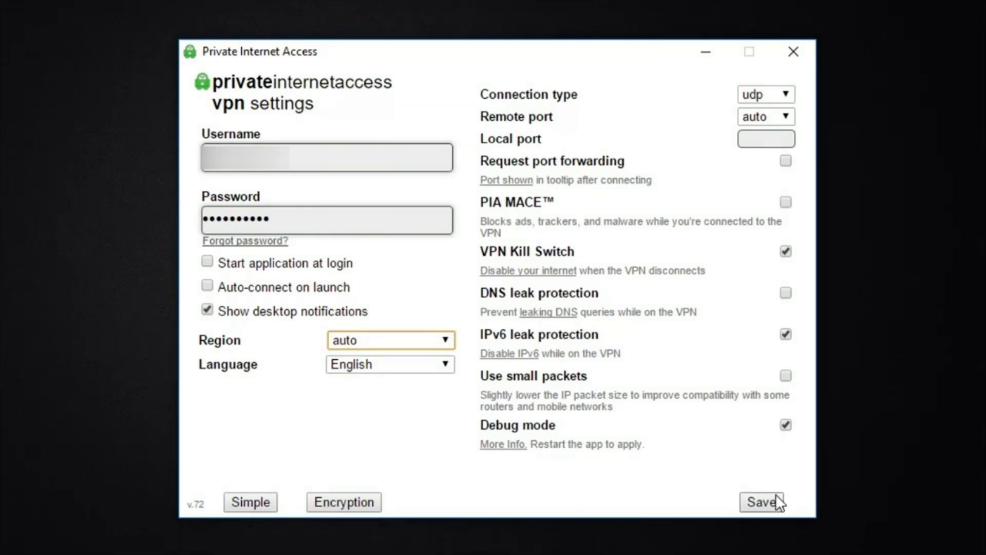
# Save the VPN settings and connect to a server from the PIA tray icon's More… menu.
pyautogui.click(763, 500)
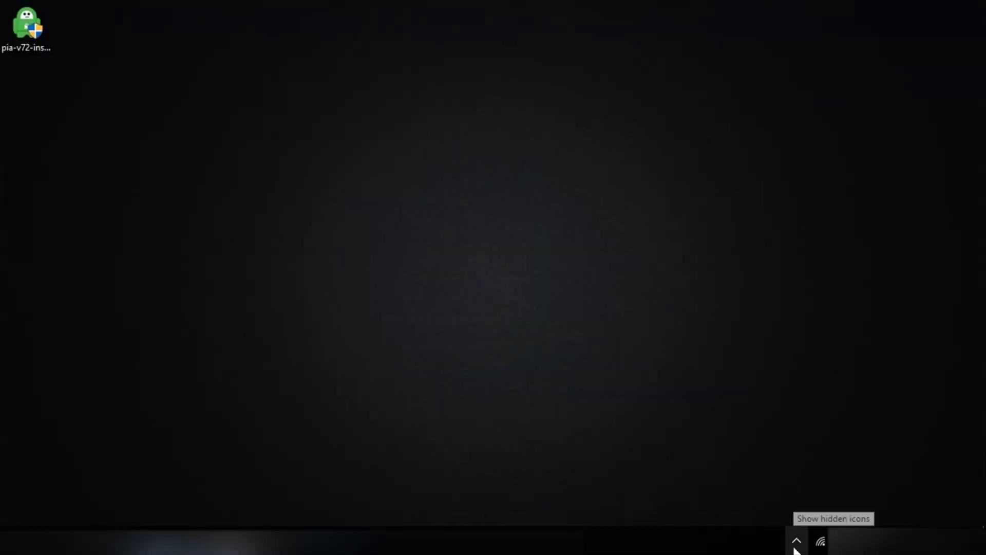
pyautogui.click(796, 542)
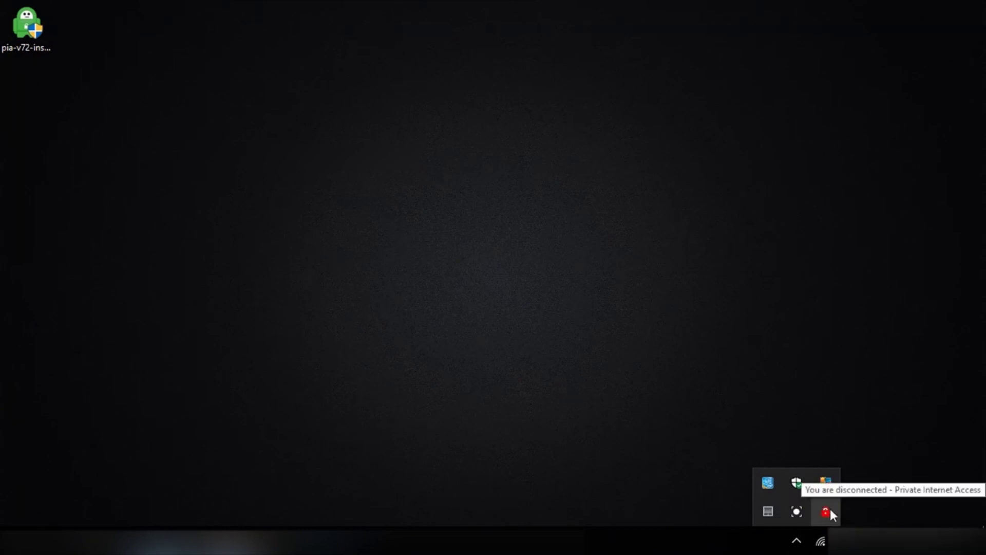
pyautogui.rightClick(825, 511)
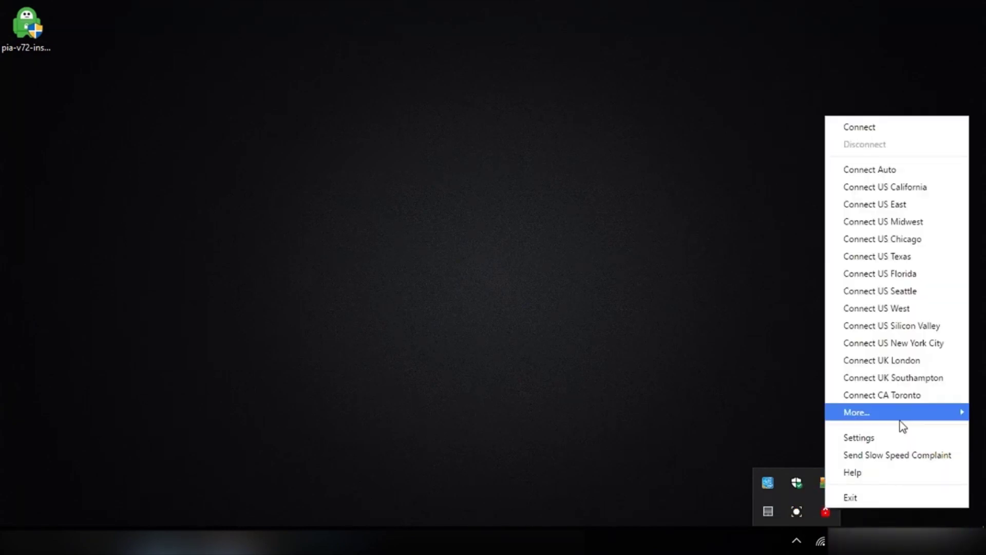
pyautogui.moveTo(900, 422)
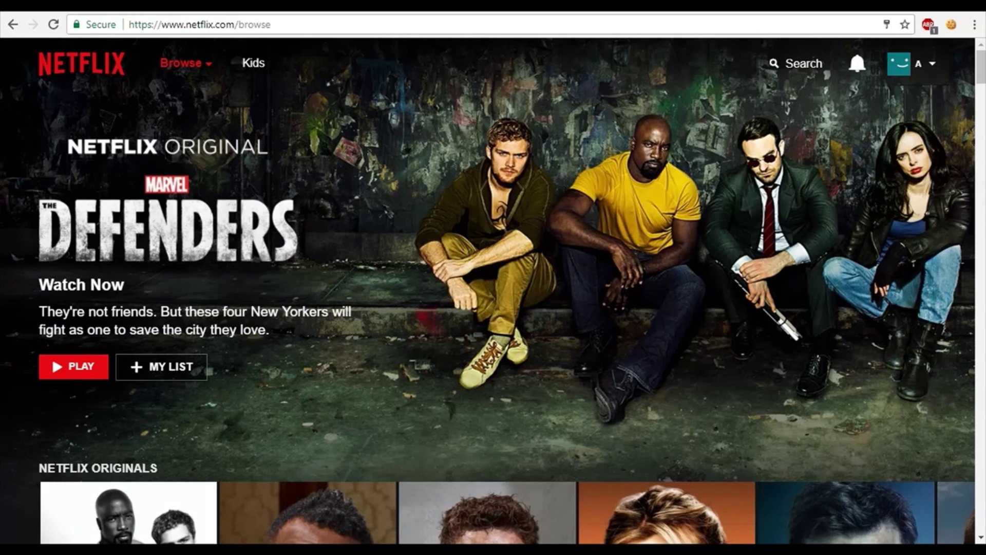
# Search Netflix for 'The West Wing', then sign out via the profile menu.
pyautogui.click(805, 65)
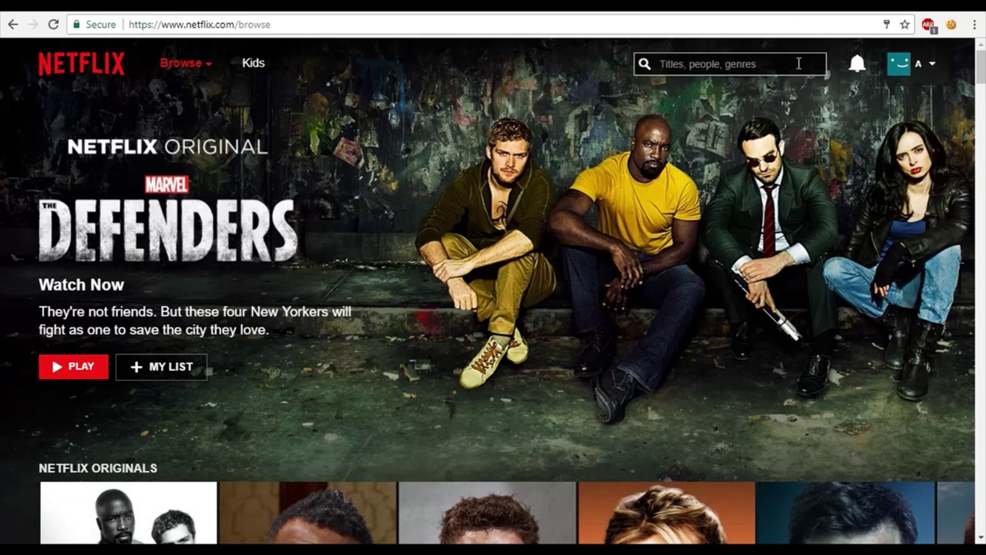
pyautogui.write('The')
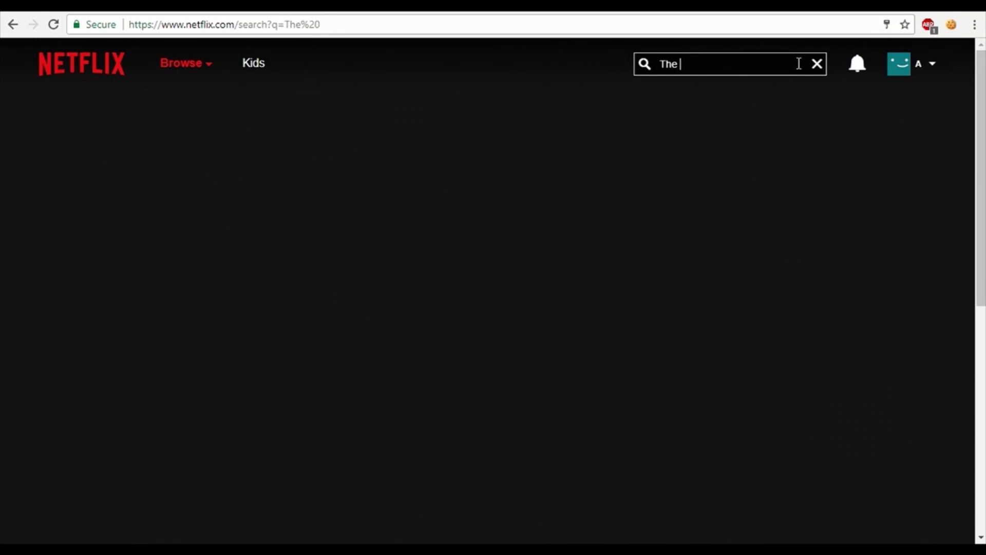
pyautogui.write(' West ')
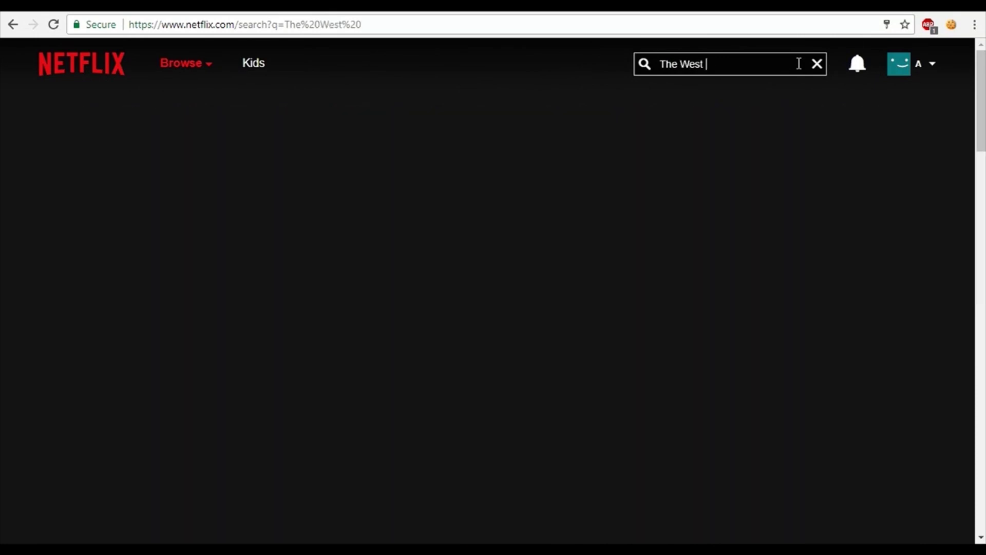
pyautogui.write('Wing')
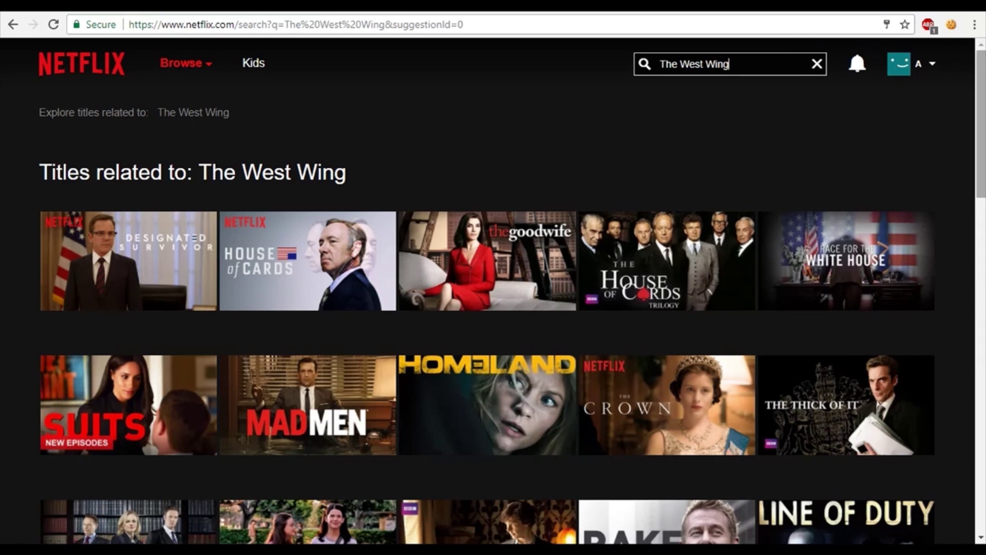
pyautogui.moveTo(981, 65)
pyautogui.mouseDown()
pyautogui.moveTo(981, 390)
pyautogui.moveTo(982, 63)
pyautogui.mouseUp()
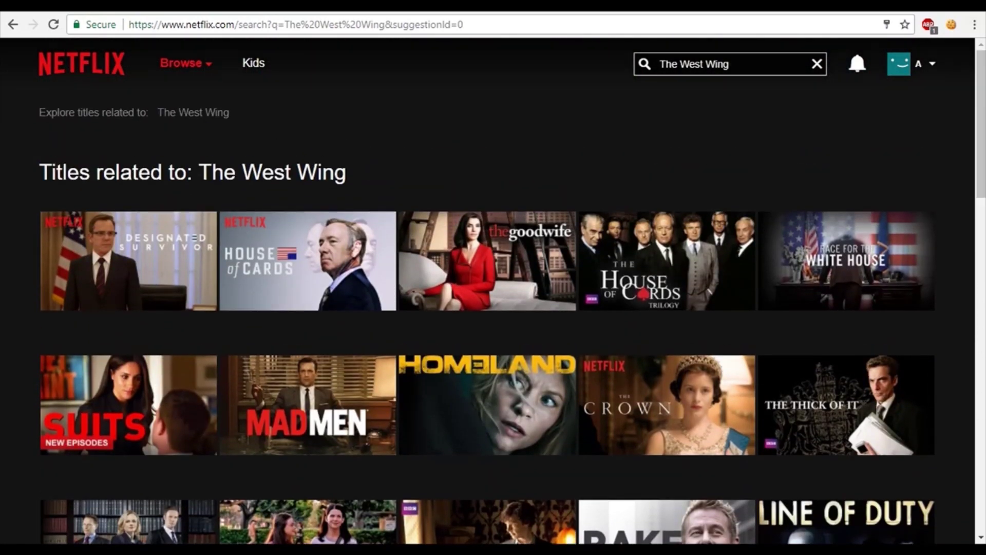
pyautogui.moveTo(927, 65)
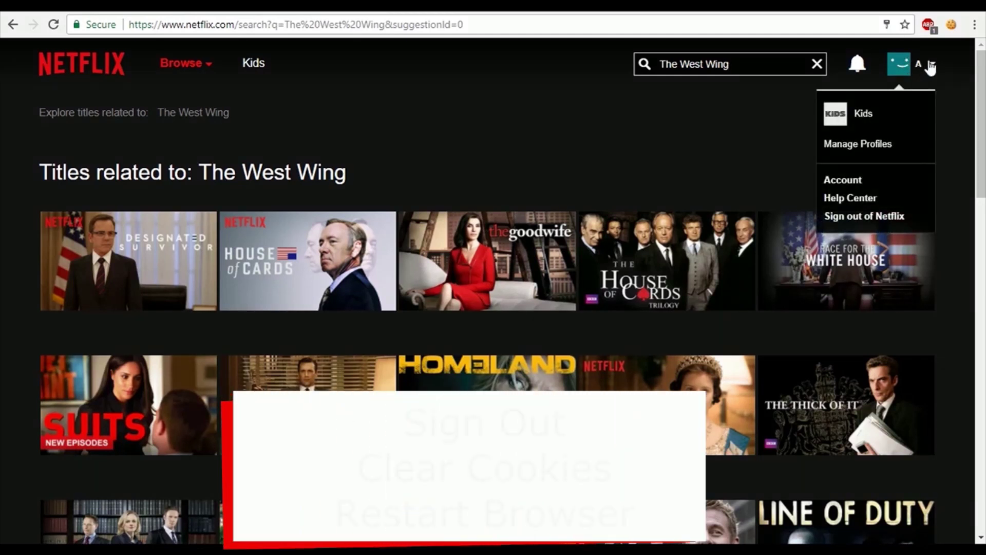
pyautogui.click(865, 217)
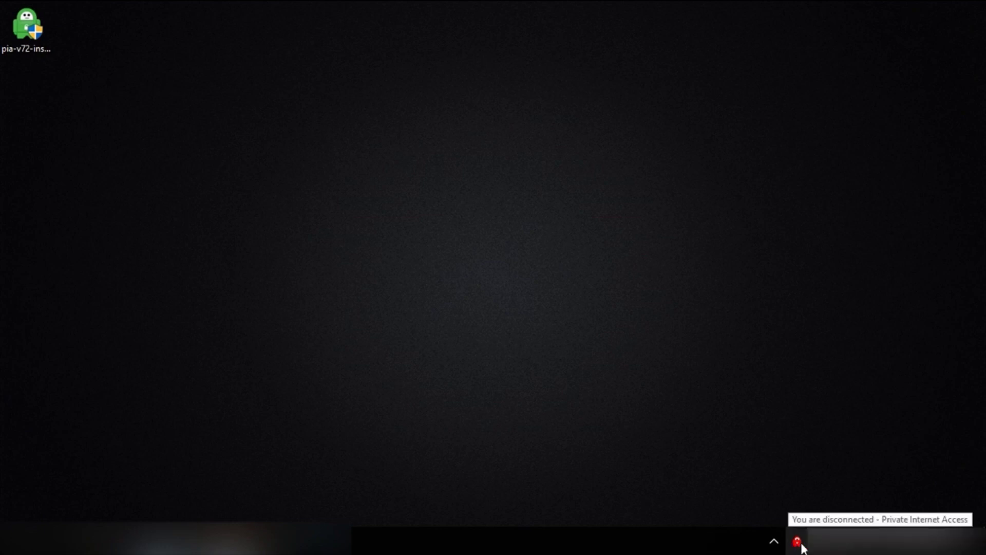
# Connect the VPN to US Florida from the PIA tray icon menu.
pyautogui.rightClick(802, 545)
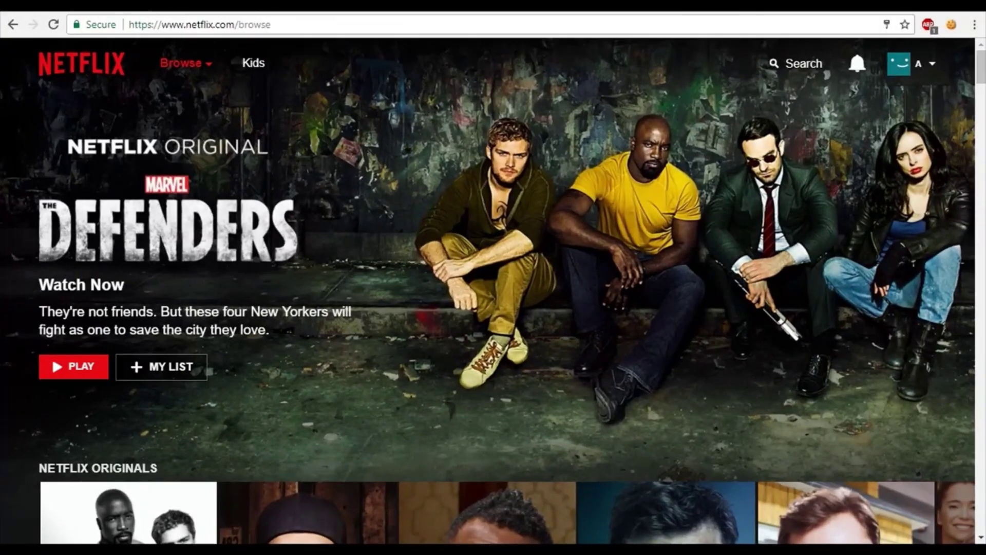
# Search 'The West Wing', play S1:E1 Pilot, and skip far ahead in the episode.
pyautogui.click(786, 64)
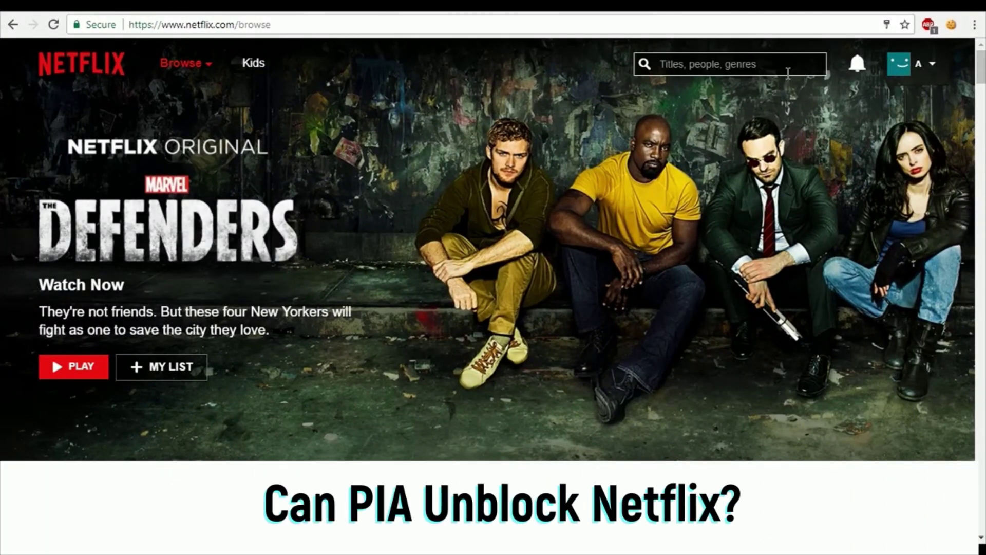
pyautogui.write('The West Wing')
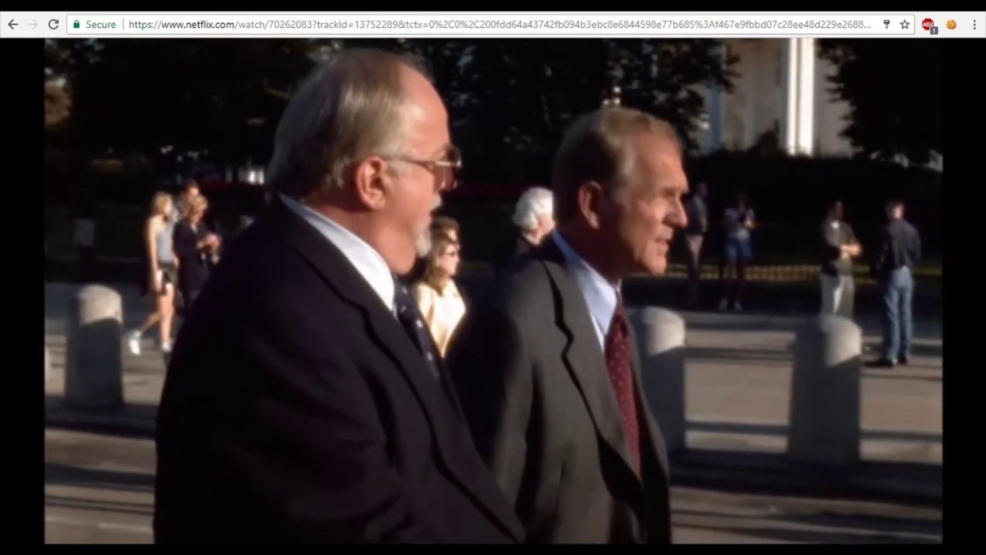
pyautogui.moveTo(724, 433)
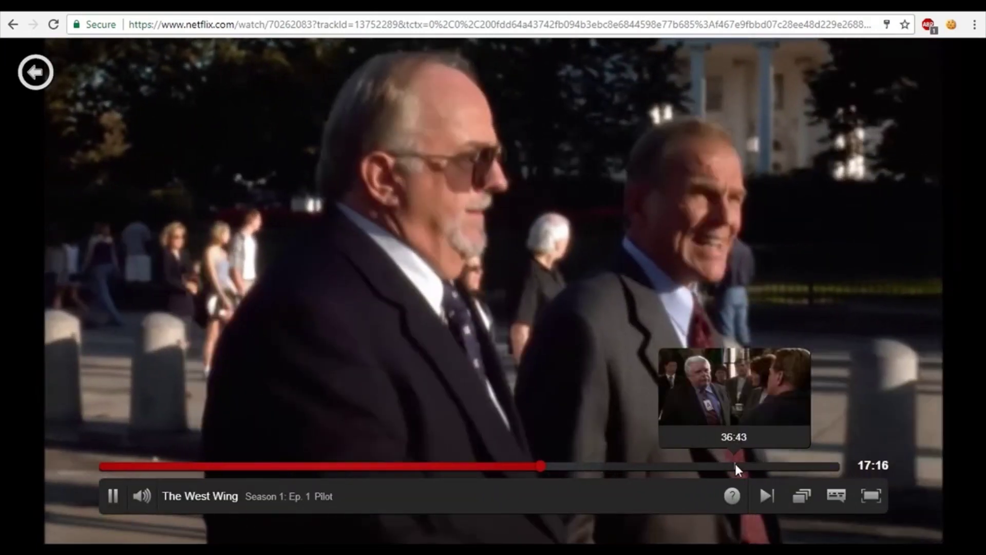
pyautogui.click(735, 466)
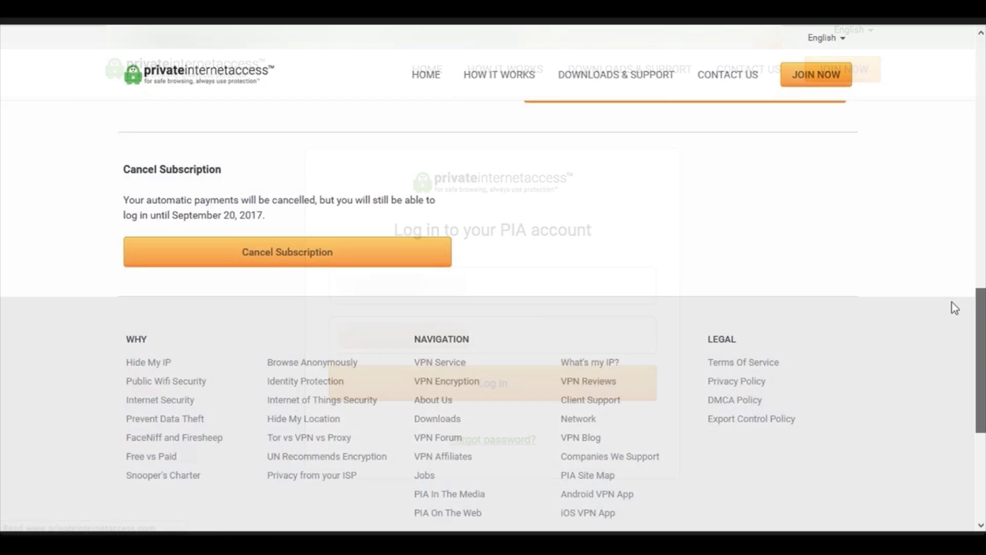
# Cancel the PIA subscription, giving 'I no longer require the VPN service' as the reason.
pyautogui.scroll(-2, 826, 297)
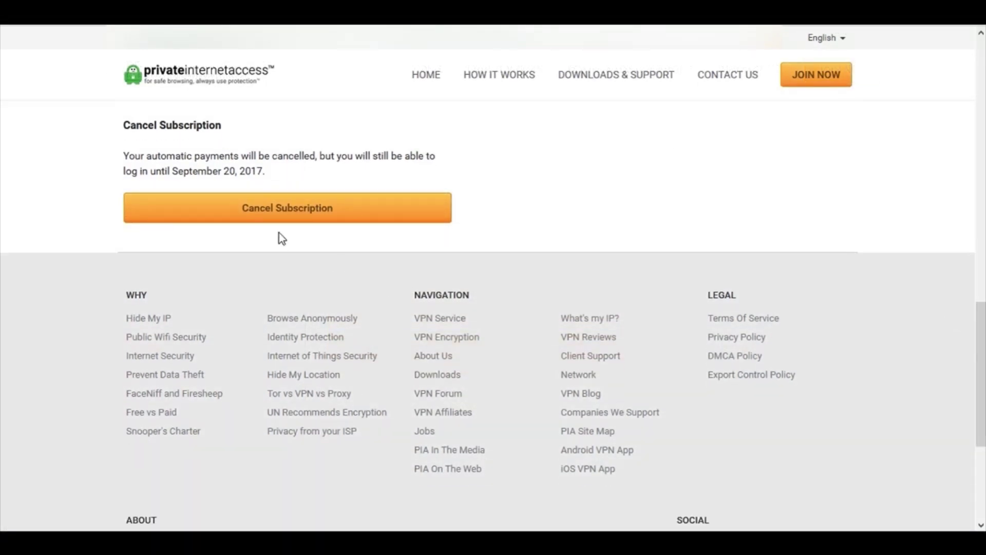
pyautogui.click(281, 220)
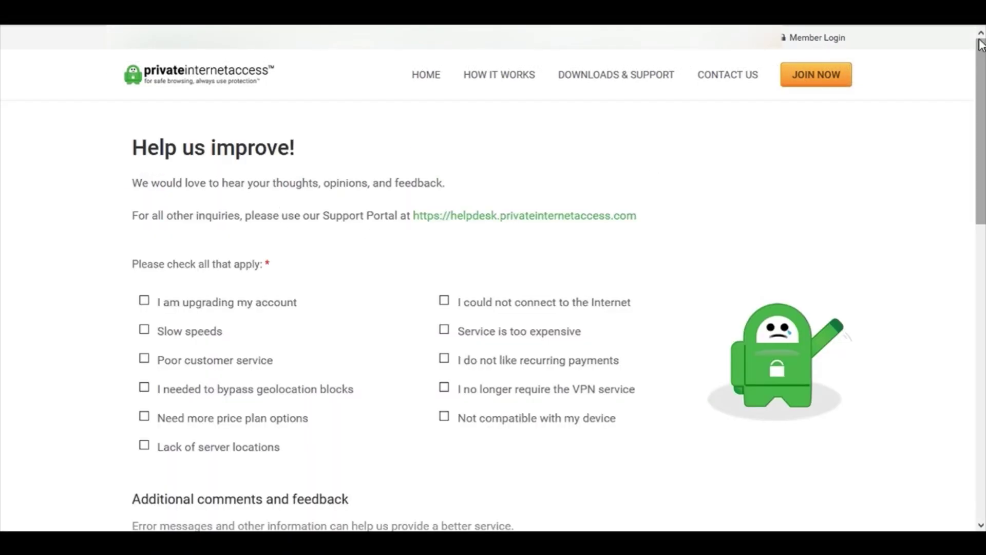
pyautogui.moveTo(982, 45); pyautogui.dragTo(982, 119)
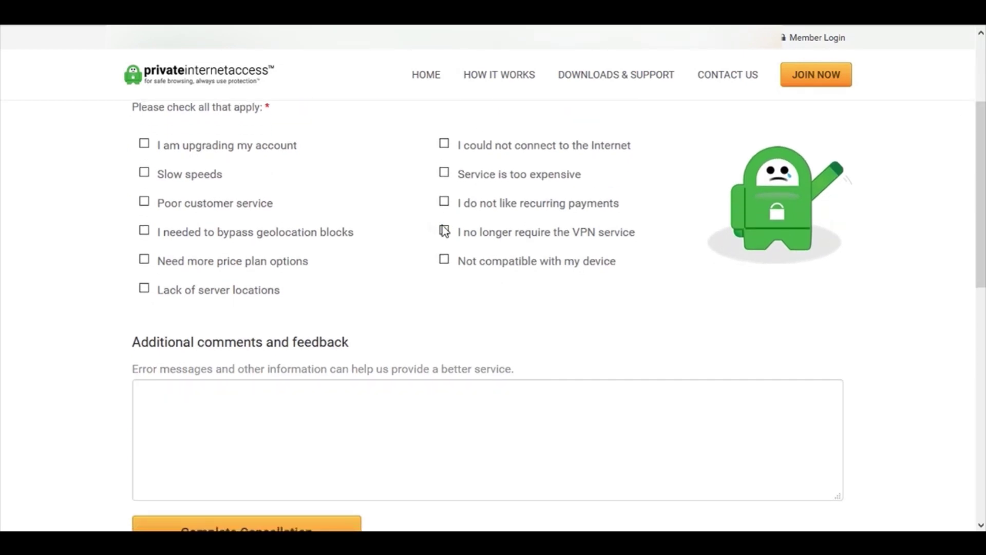
pyautogui.scroll(-3, 912, 272)
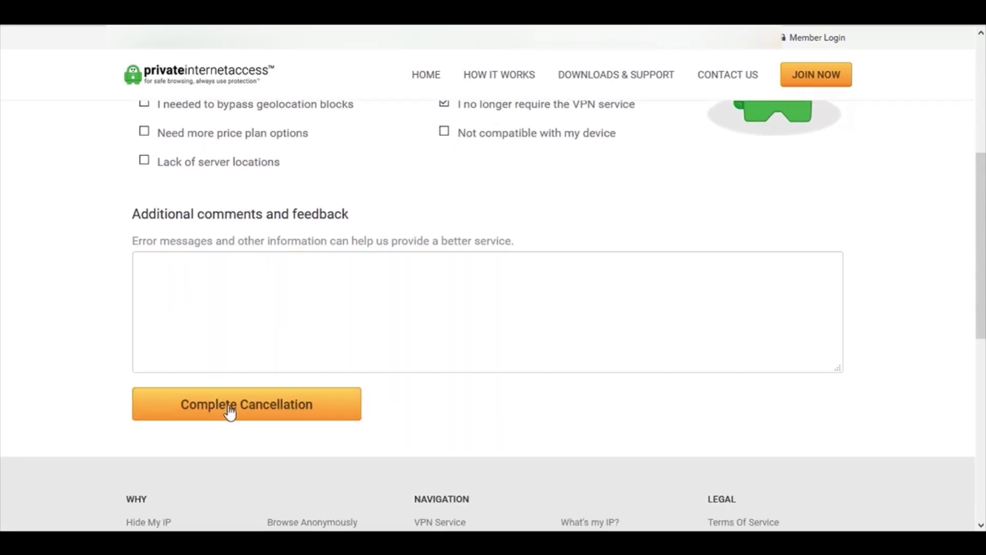
pyautogui.click(230, 411)
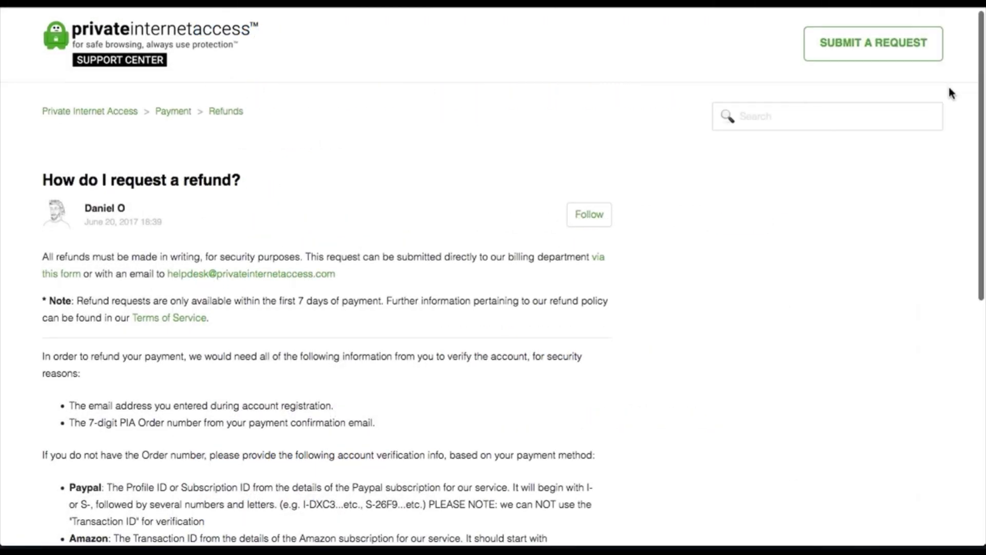
# Scroll through the 'How do I request a refund?' FAQ article.
pyautogui.scroll(-5, 948, 85)
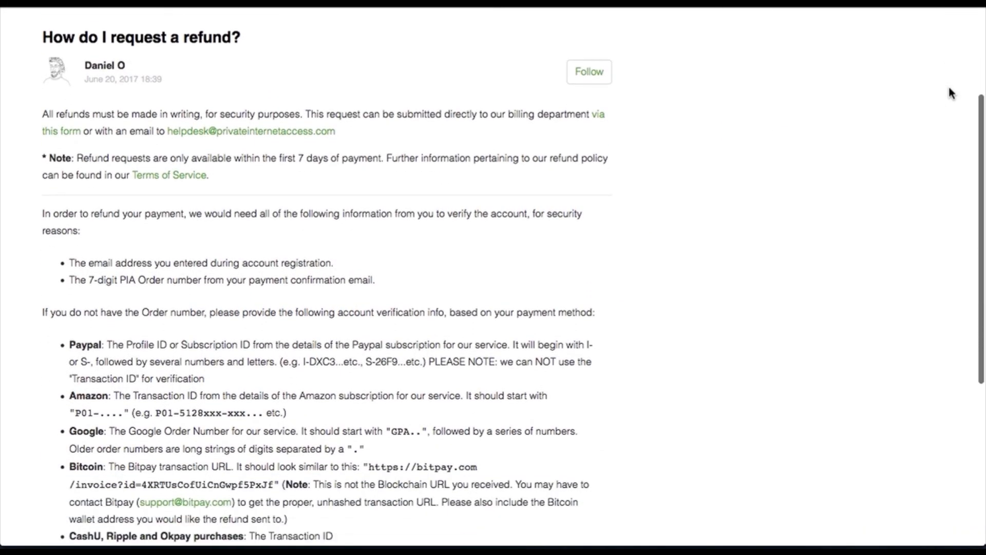
pyautogui.scroll(-5, 950, 88)
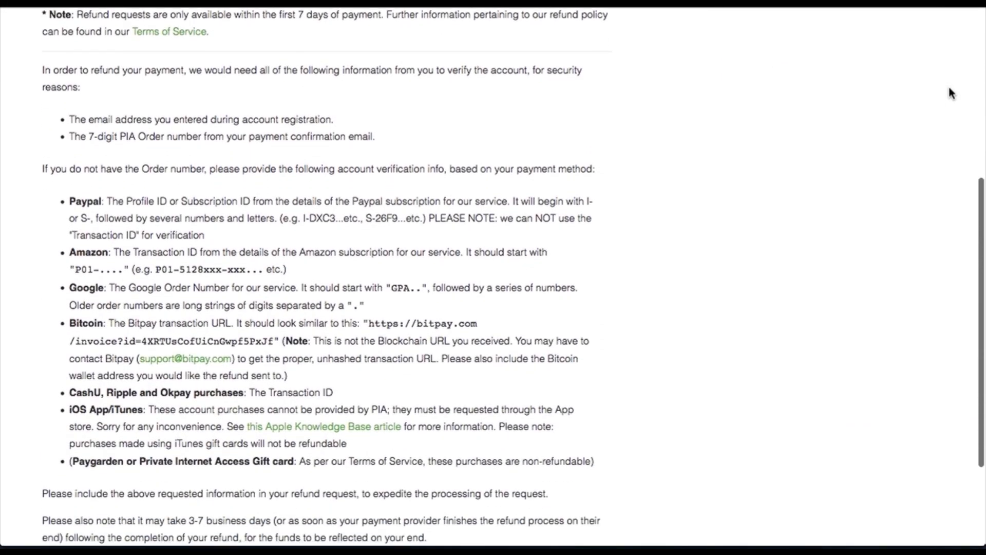
pyautogui.scroll(-3, 949, 89)
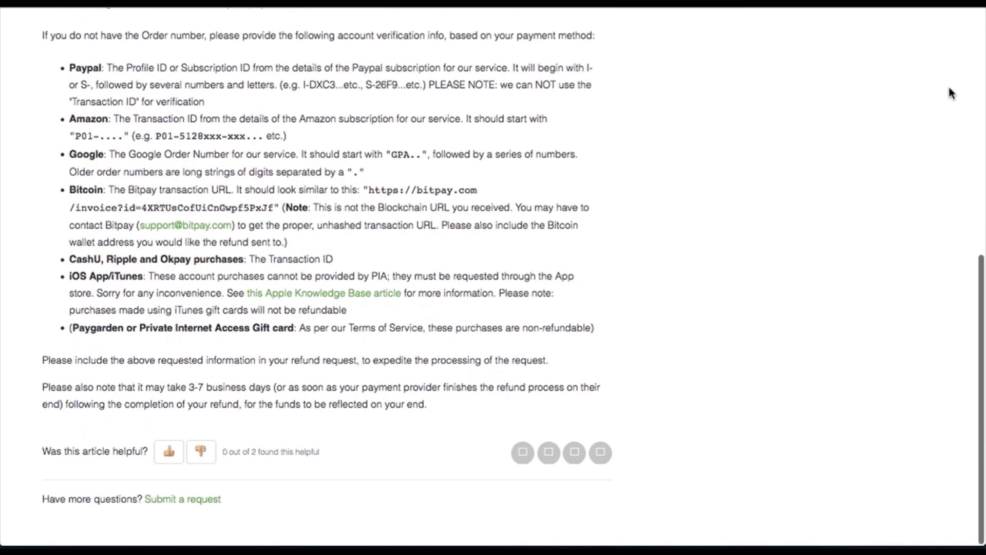
pyautogui.scroll(2, 950, 89)
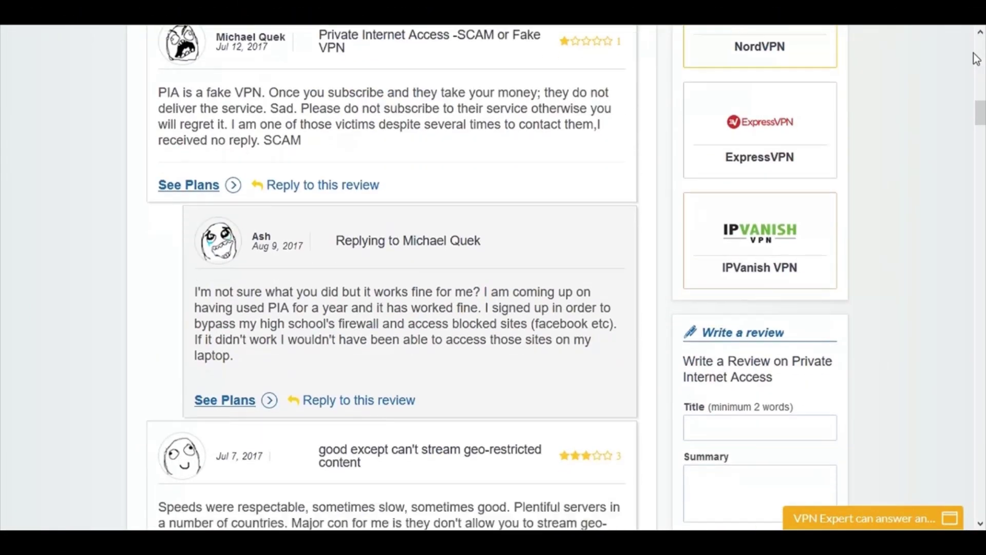
# Scroll down the PIA reviews, from 1-star 'Scam, or Incompetence' to 5-star 'A VERY VERY GOOD VPN SERVICE'.
pyautogui.scroll(-11, 976, 58)
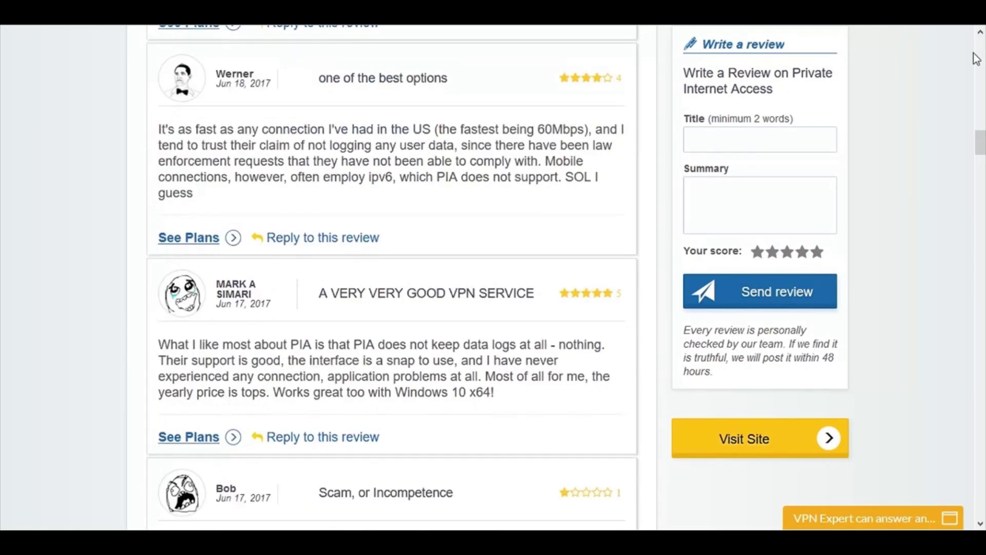
pyautogui.scroll(-13, 976, 58)
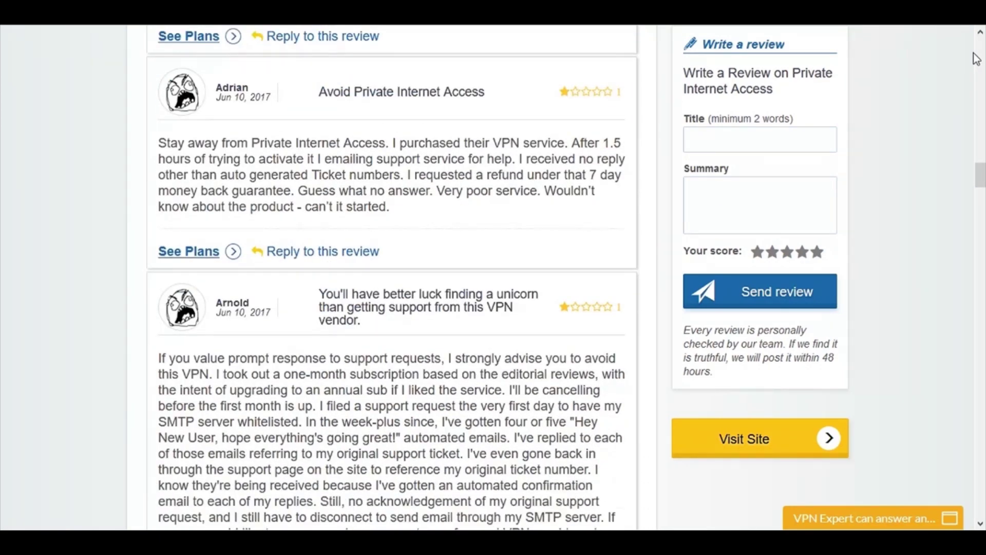
pyautogui.scroll(-9, 976, 58)
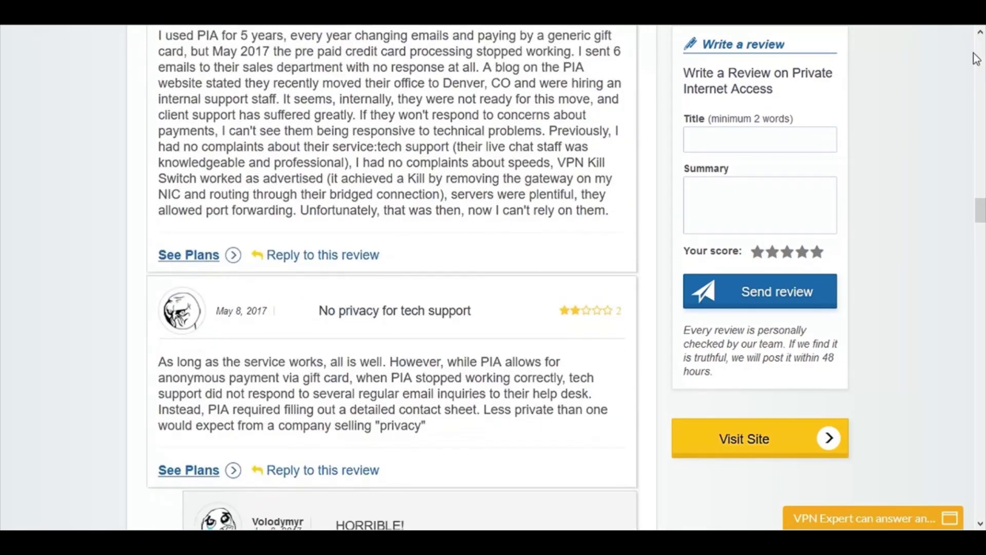